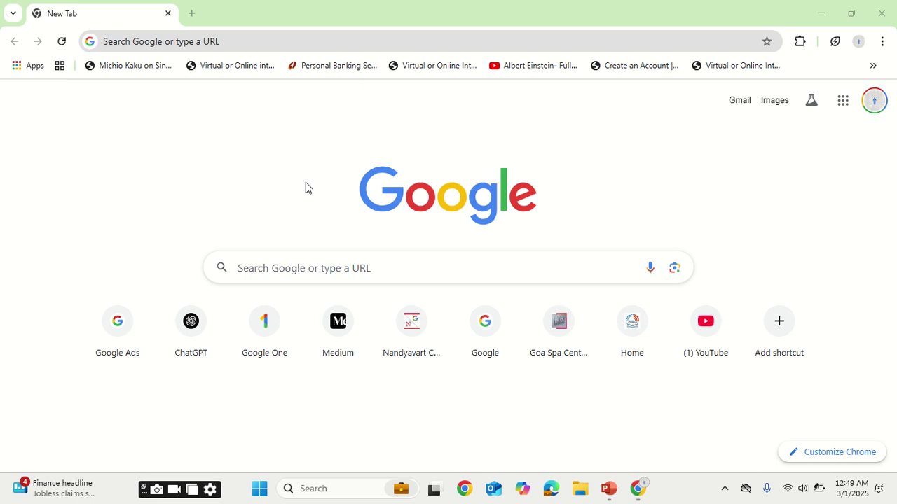
Step: Load gemini.google.com in the blank Chrome tab
{"action": "left_click", "coordinate": [216, 40]}
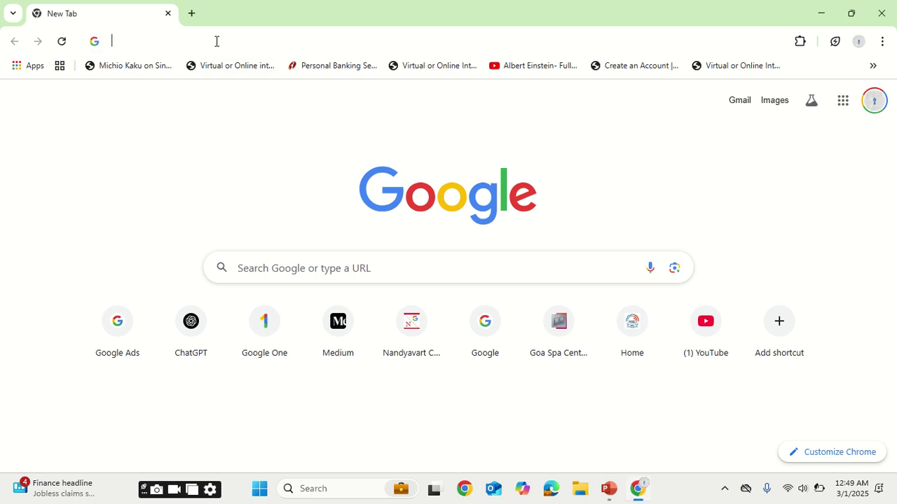
{"action": "type", "text": "gm"}
{"action": "key", "text": "BackSpace"}
{"action": "type", "text": "emini"}
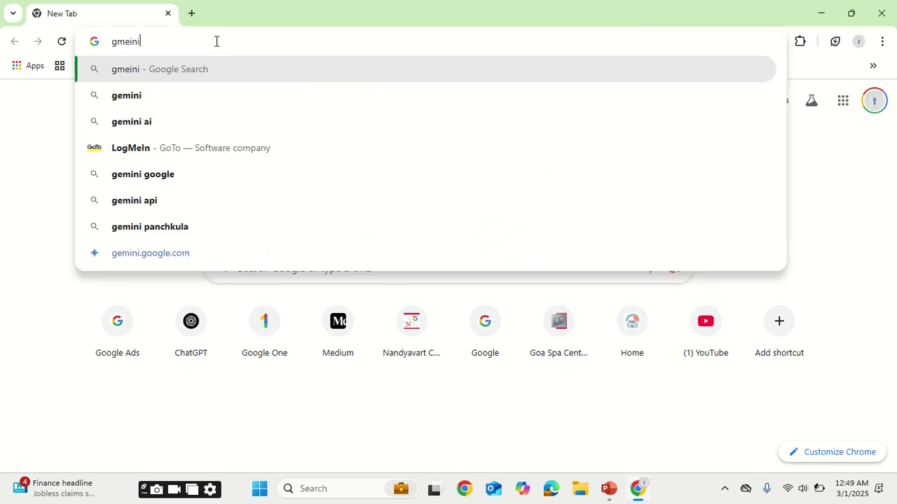
{"action": "key", "text": "BackSpace"}
{"action": "key", "text": "BackSpace"}
{"action": "key", "text": "BackSpace"}
{"action": "type", "text": "ini"}
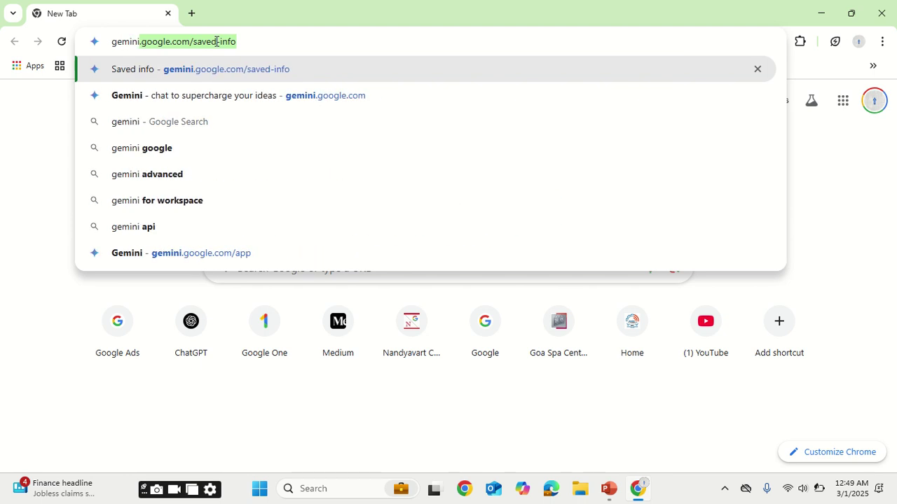
{"action": "key", "text": "Right"}
{"action": "key", "text": "BackSpace"}
{"action": "key", "text": "BackSpace"}
{"action": "key", "text": "BackSpace"}
{"action": "key", "text": "BackSpace"}
{"action": "key", "text": "BackSpace"}
{"action": "key", "text": "BackSpace"}
{"action": "key", "text": "BackSpace"}
{"action": "key", "text": "BackSpace"}
{"action": "key", "text": "BackSpace"}
{"action": "key", "text": "BackSpace"}
{"action": "key", "text": "BackSpace"}
{"action": "key", "text": "Return"}
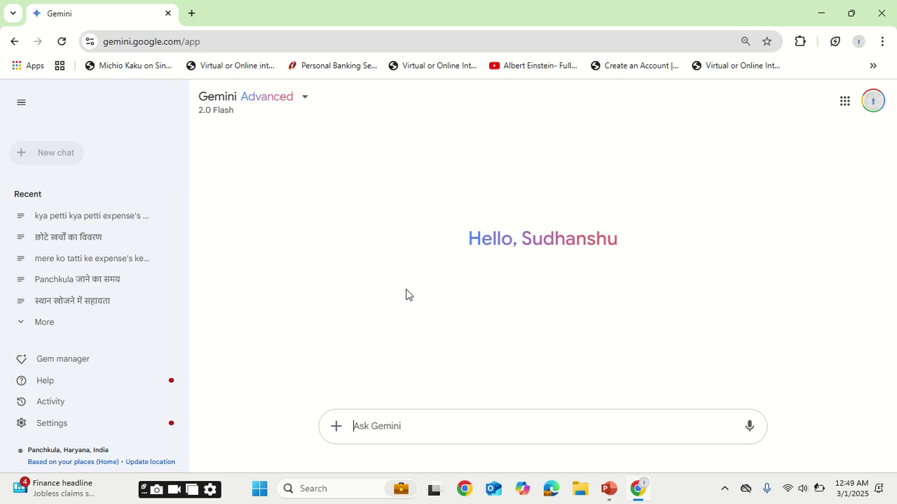
Step: Ask Gemini 'tell me about the country' and read through its generic answer
{"action": "type", "text": "tell me "}
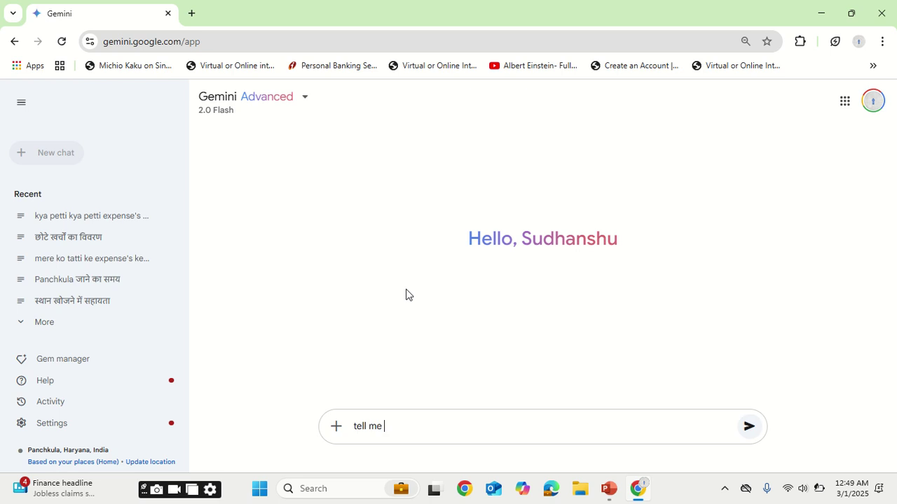
{"action": "type", "text": "about the country"}
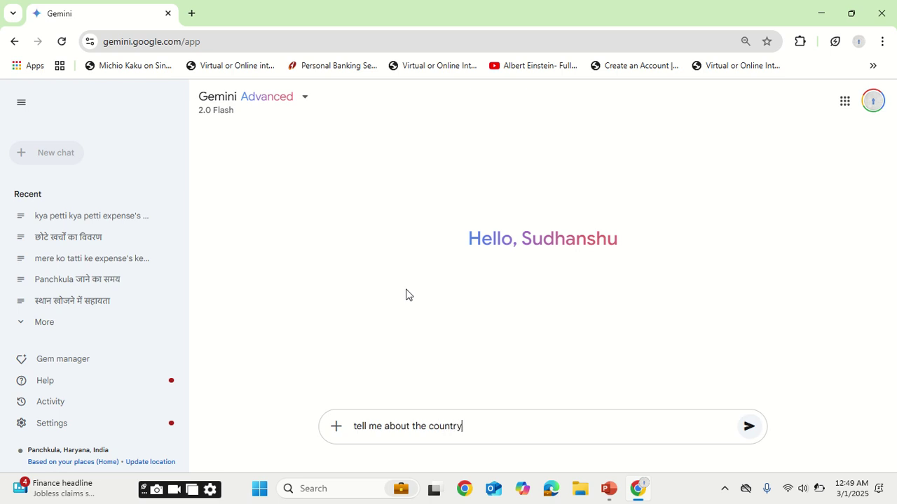
{"action": "key", "text": "Return"}
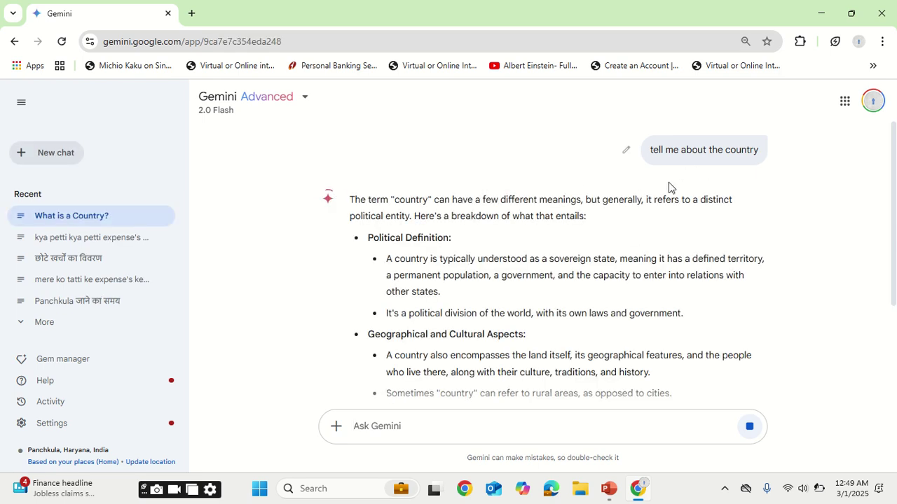
{"action": "scroll", "coordinate": [557, 241], "scroll_direction": "down", "scroll_amount": 1}
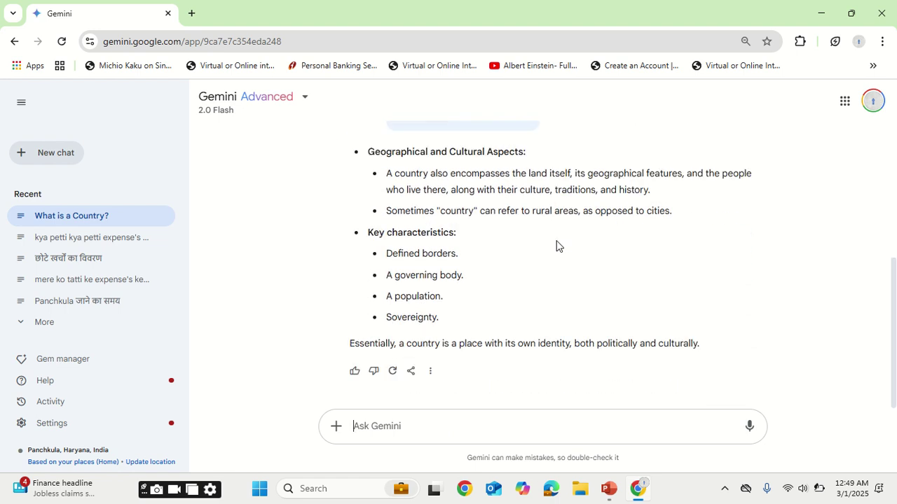
{"action": "scroll", "coordinate": [557, 245], "scroll_direction": "up", "scroll_amount": 4}
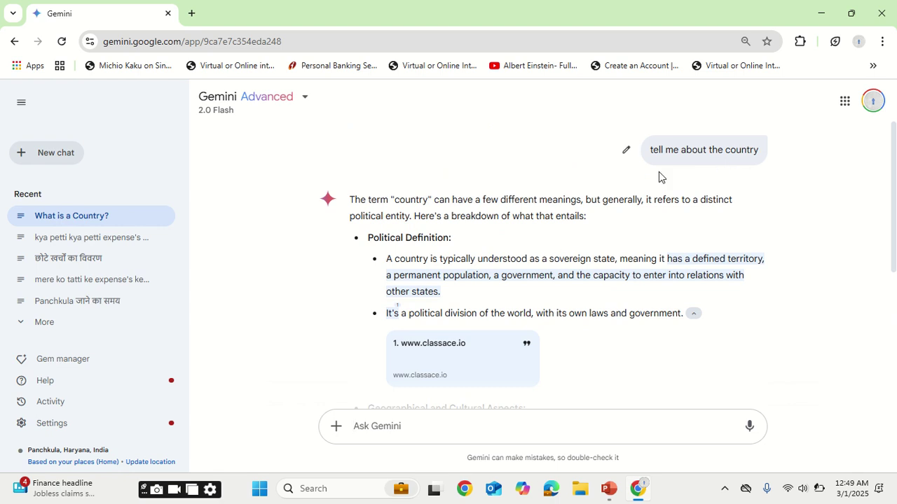
{"action": "left_click_drag", "start_coordinate": [292, 41], "coordinate": [187, 44]}
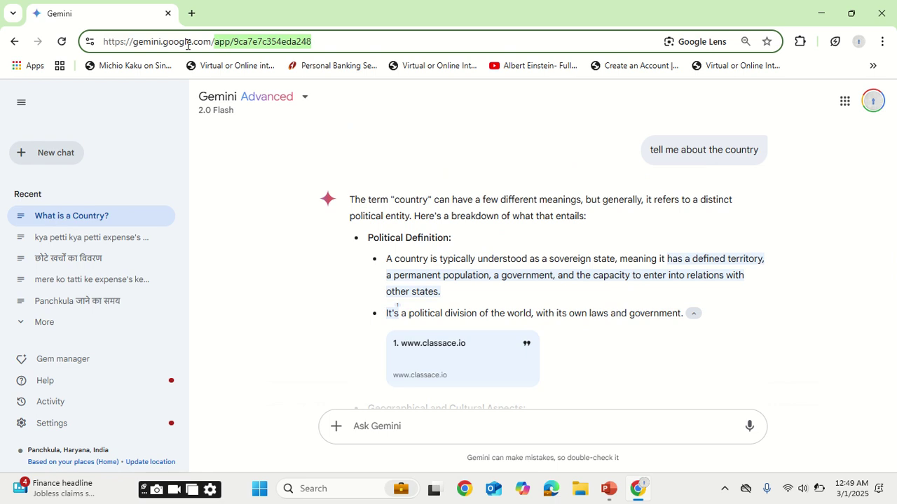
Step: Go to the gemini.google.com/saved-info page and view the remember examples, then close them
{"action": "type", "text": "save"}
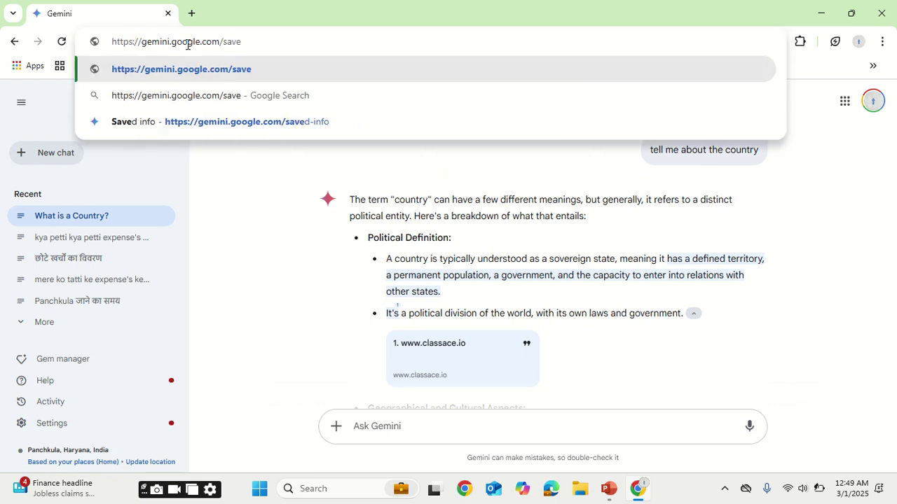
{"action": "key", "text": "Down"}
{"action": "key", "text": "Down"}
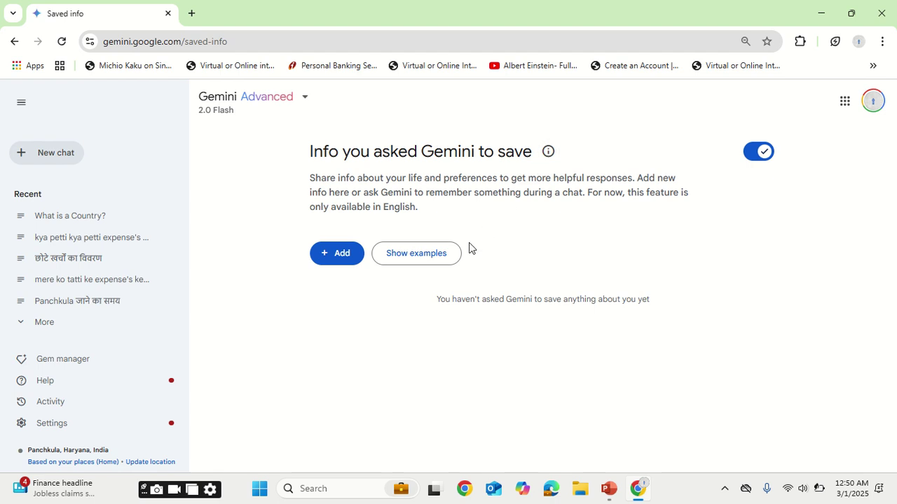
{"action": "left_click", "coordinate": [409, 257]}
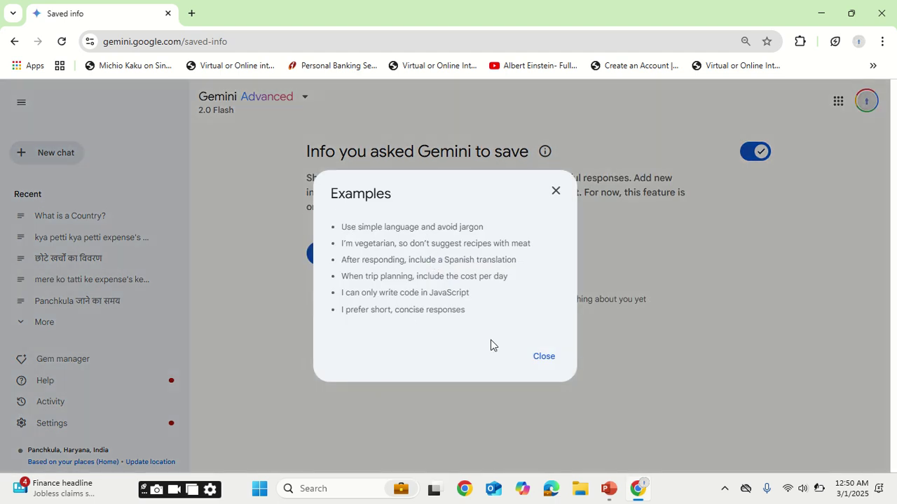
{"action": "left_click", "coordinate": [539, 359]}
Step: Add and submit the saved info 'I refer to India as a country'
{"action": "left_click", "coordinate": [336, 255]}
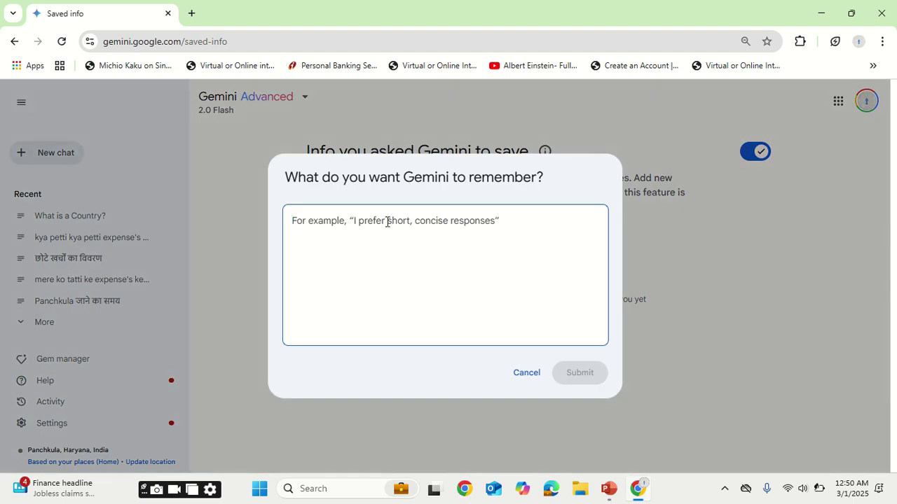
{"action": "type", "text": "I"}
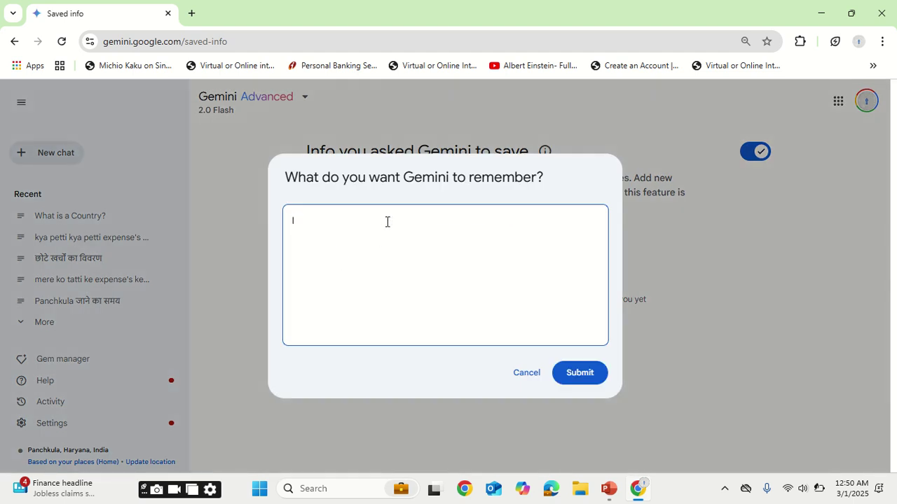
{"action": "type", "text": " refereto India as a country"}
{"action": "left_click", "coordinate": [580, 377]}
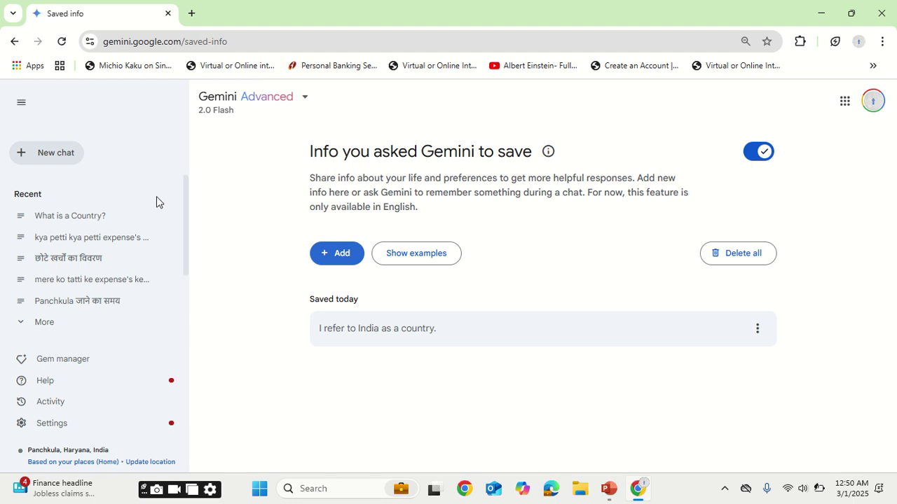
Step: In a new chat, ask 'Tell me about country' and review the general definition returned
{"action": "left_click", "coordinate": [63, 157]}
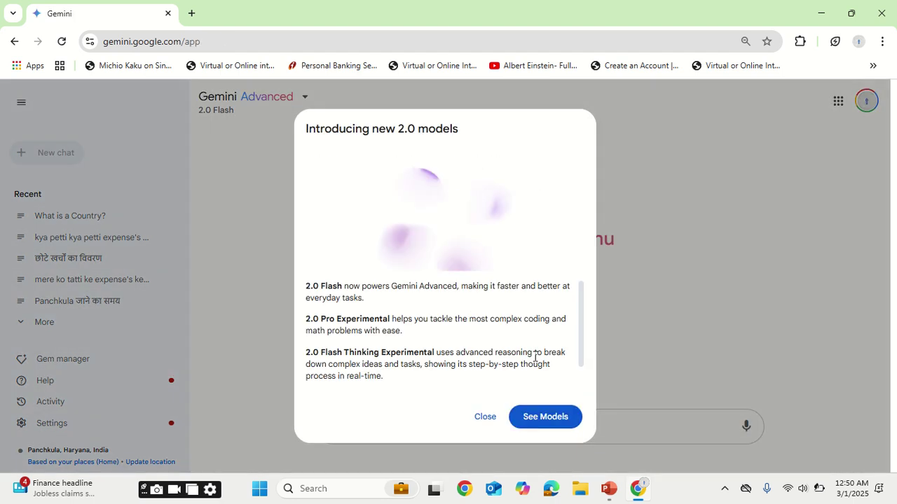
{"action": "left_click", "coordinate": [545, 417]}
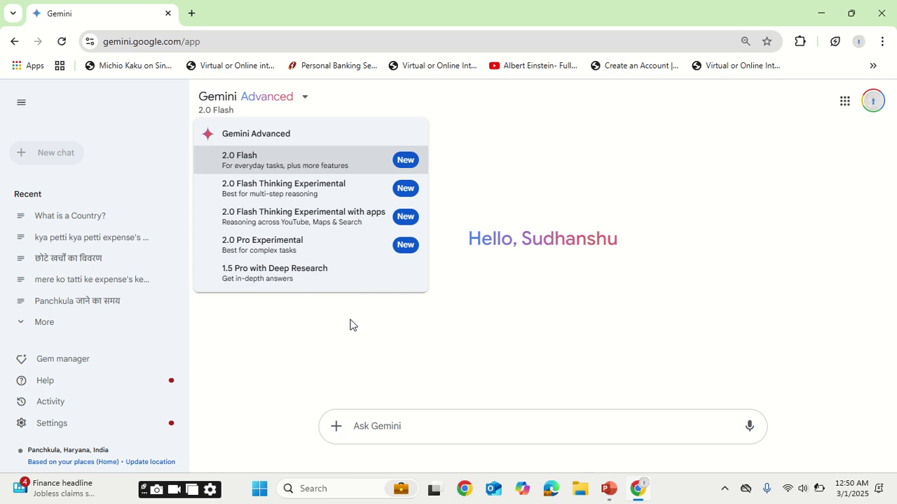
{"action": "left_click", "coordinate": [335, 342]}
{"action": "left_click", "coordinate": [394, 424]}
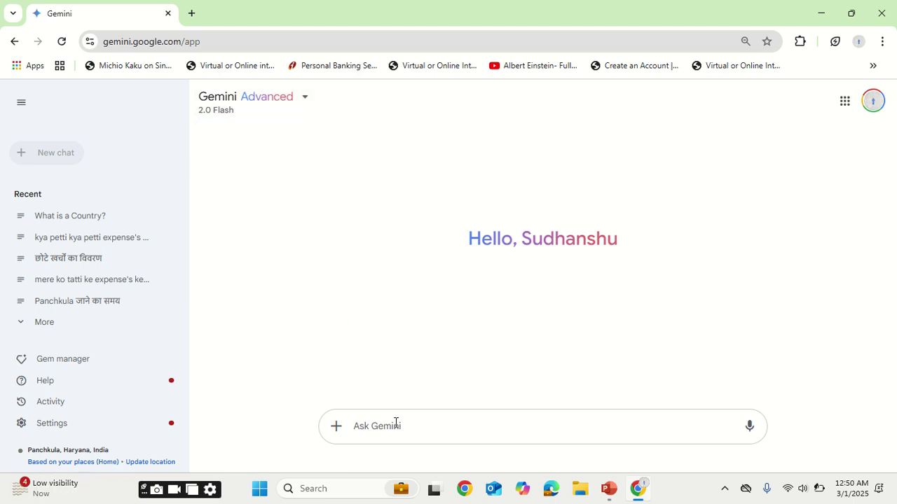
{"action": "type", "text": "Tell"}
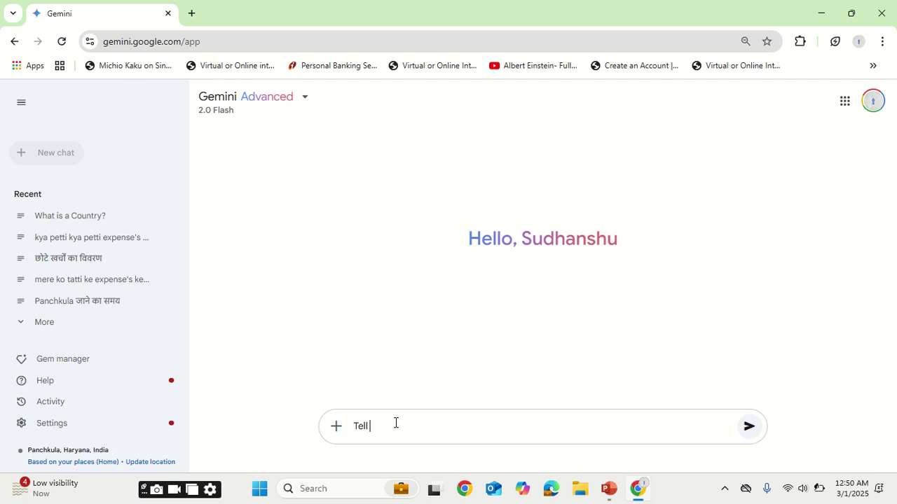
{"action": "type", "text": " me about country"}
{"action": "key", "text": "Return"}
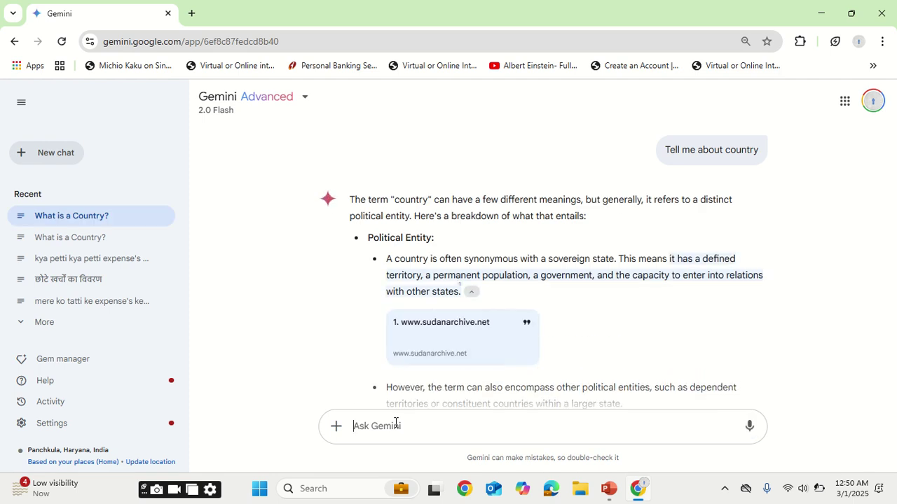
{"action": "scroll", "coordinate": [560, 266], "scroll_direction": "down", "scroll_amount": 5}
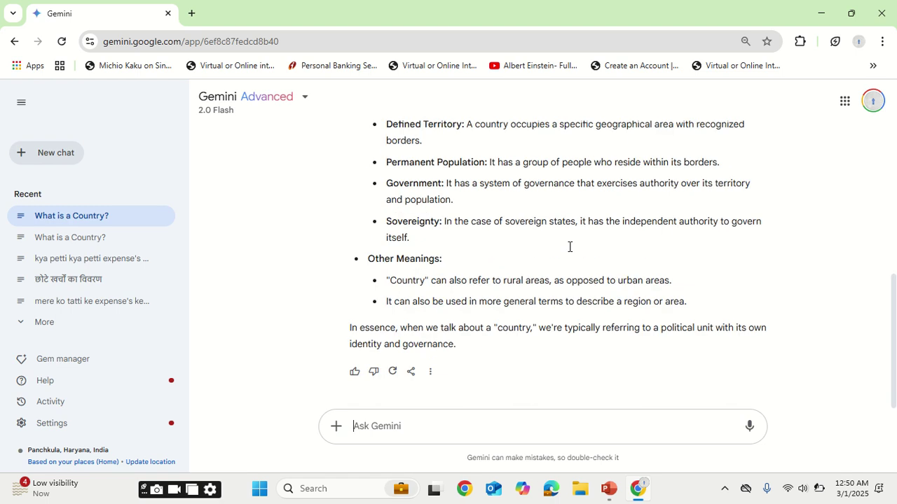
{"action": "scroll", "coordinate": [581, 296], "scroll_direction": "up", "scroll_amount": 6}
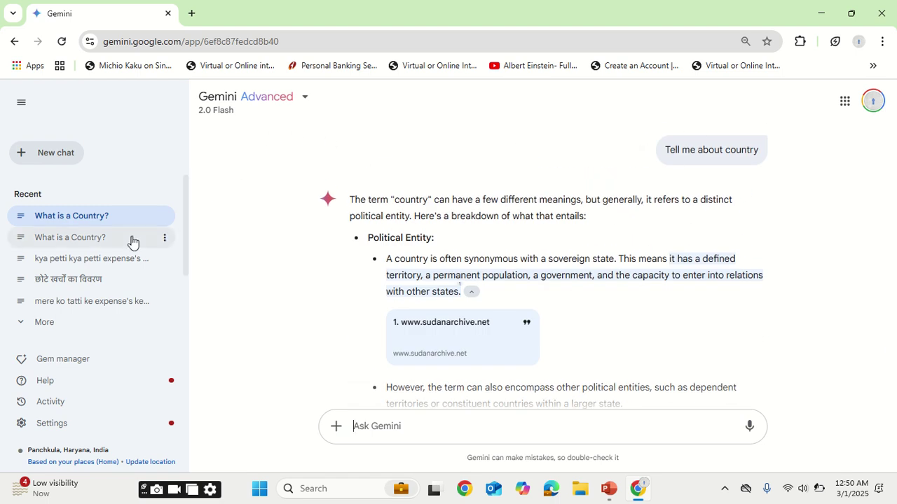
{"action": "left_click", "coordinate": [412, 422]}
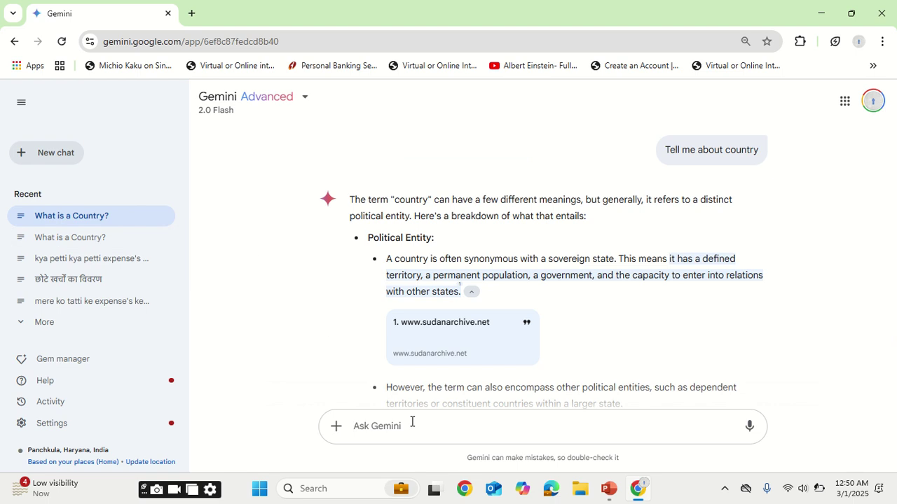
Step: Go to the Saved info page through Settings
{"action": "scroll", "coordinate": [271, 324], "scroll_direction": "down", "scroll_amount": 3}
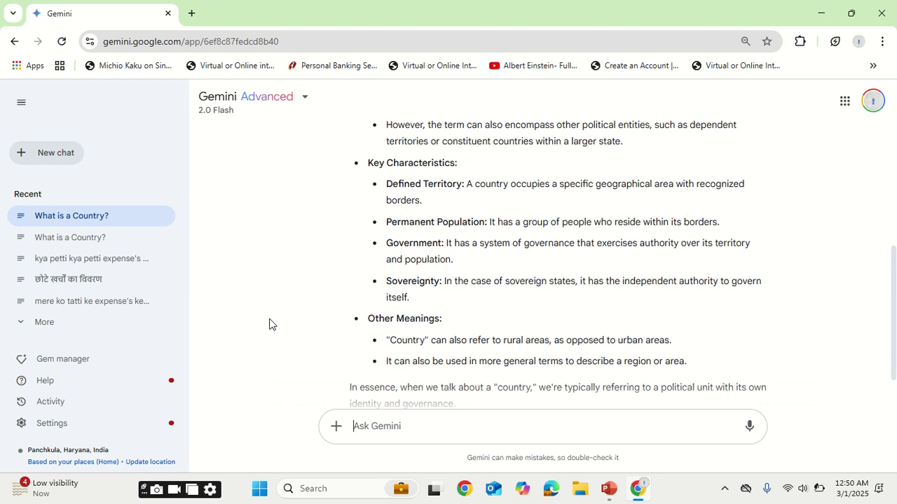
{"action": "left_click", "coordinate": [128, 427]}
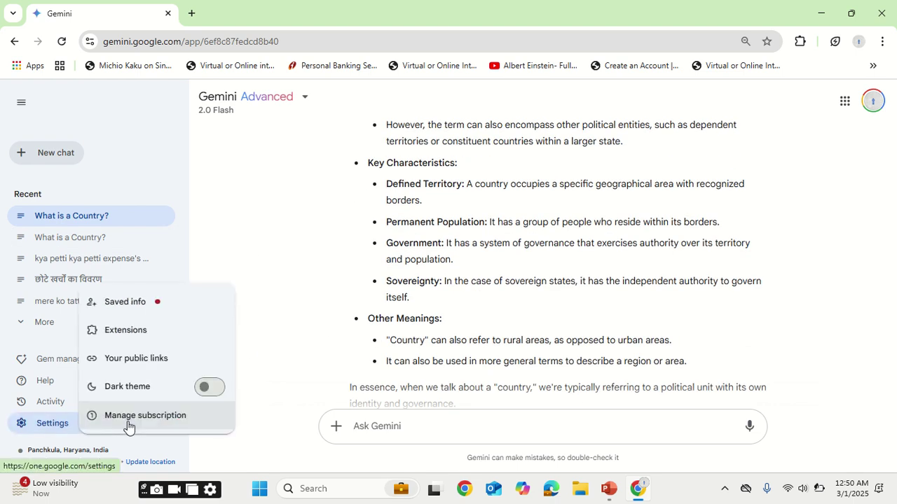
{"action": "left_click", "coordinate": [156, 304]}
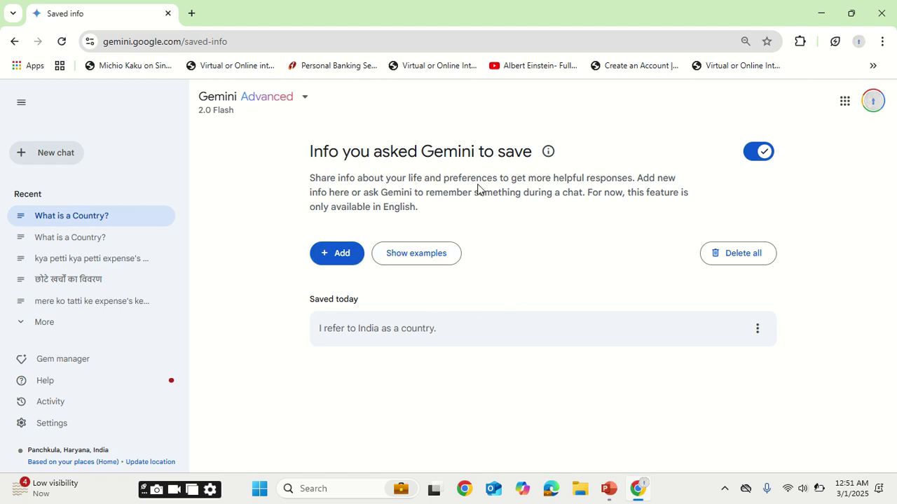
Step: Add and submit a second note: 'Show me answers related to India'
{"action": "left_click", "coordinate": [336, 256]}
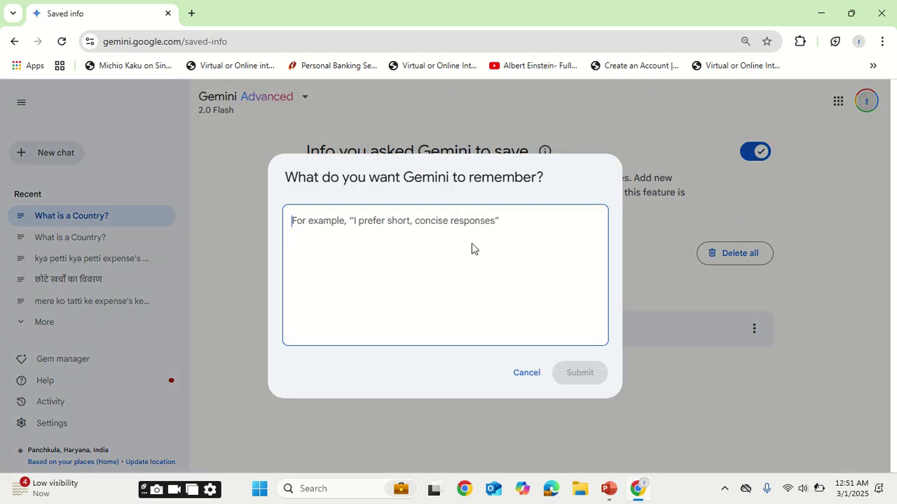
{"action": "type", "text": "I"}
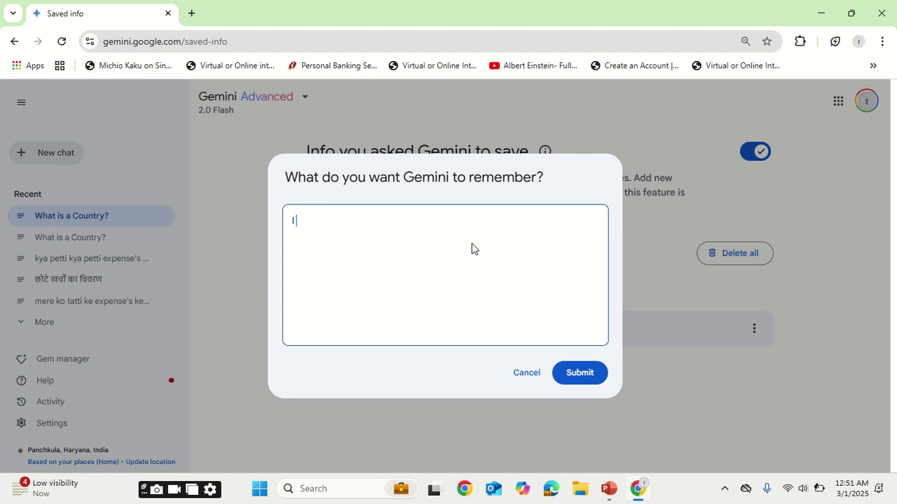
{"action": "type", "text": " refer"}
{"action": "key", "text": "BackSpace"}
{"action": "key", "text": "BackSpace"}
{"action": "key", "text": "BackSpace"}
{"action": "key", "text": "BackSpace"}
{"action": "key", "text": "BackSpace"}
{"action": "key", "text": "BackSpace"}
{"action": "key", "text": "BackSpace"}
{"action": "type", "text": "T"}
{"action": "key", "text": "BackSpace"}
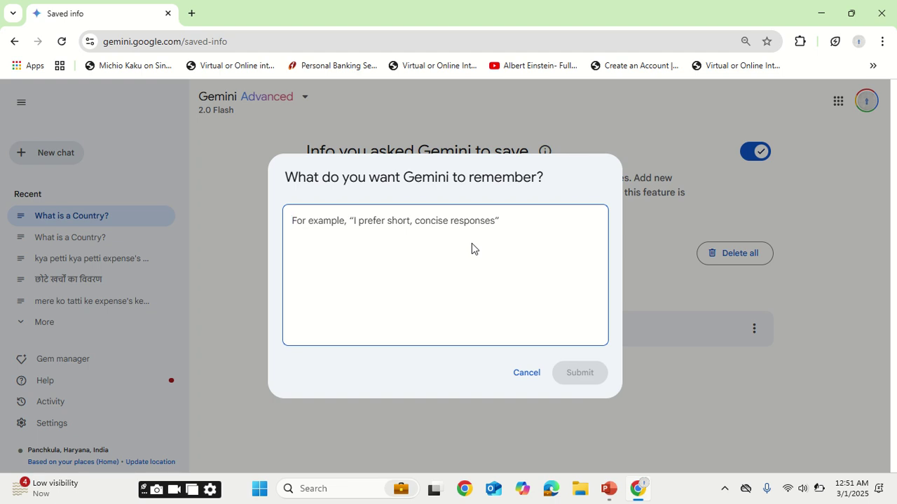
{"action": "type", "text": "I"}
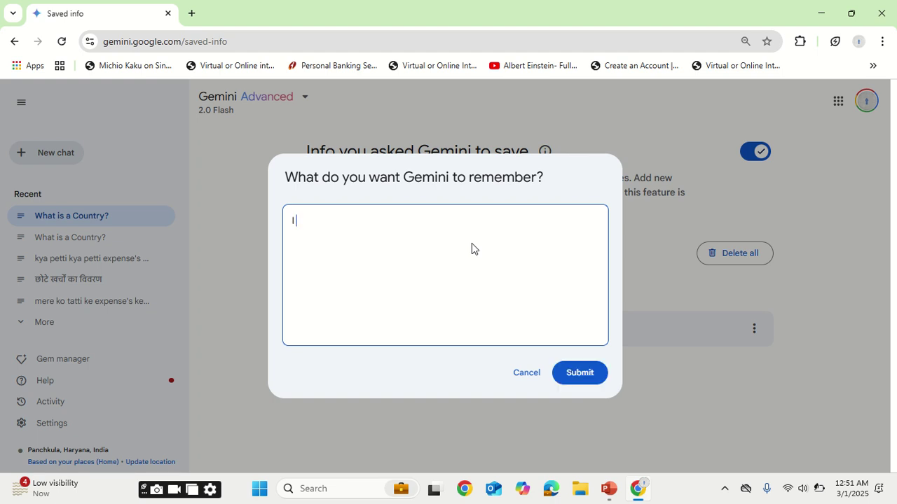
{"action": "key", "text": "BackSpace"}
{"action": "type", "text": "Show me answers related to"}
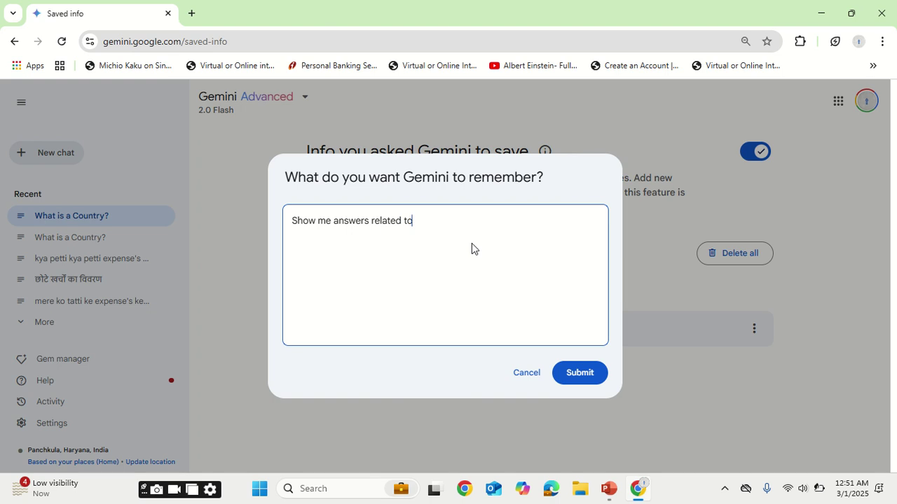
{"action": "type", "text": " India"}
{"action": "left_click", "coordinate": [584, 372]}
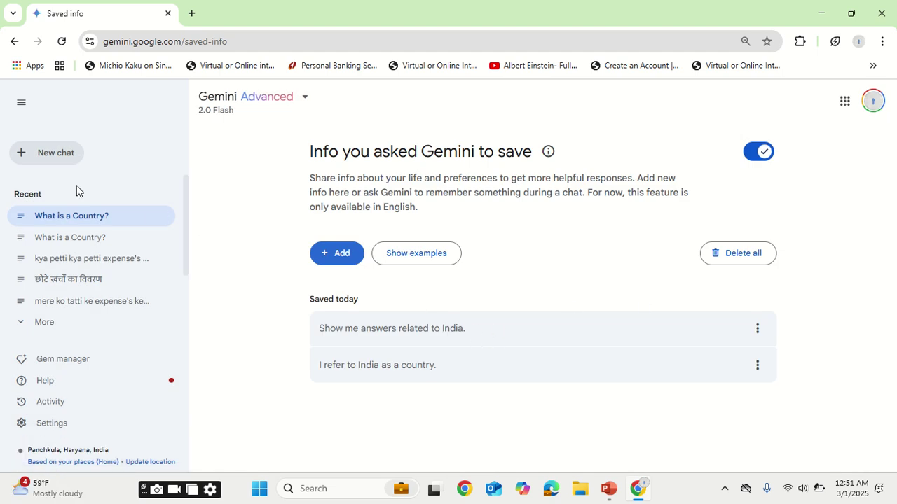
Step: Ask 'tell me about my country' in a new chat, getting a summary of India
{"action": "left_click", "coordinate": [61, 155]}
{"action": "left_click", "coordinate": [422, 425]}
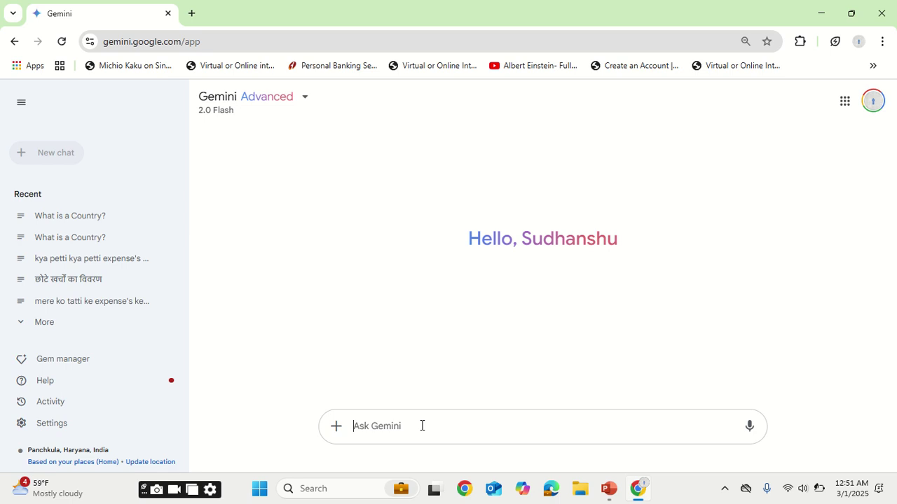
{"action": "type", "text": "tell me ab"}
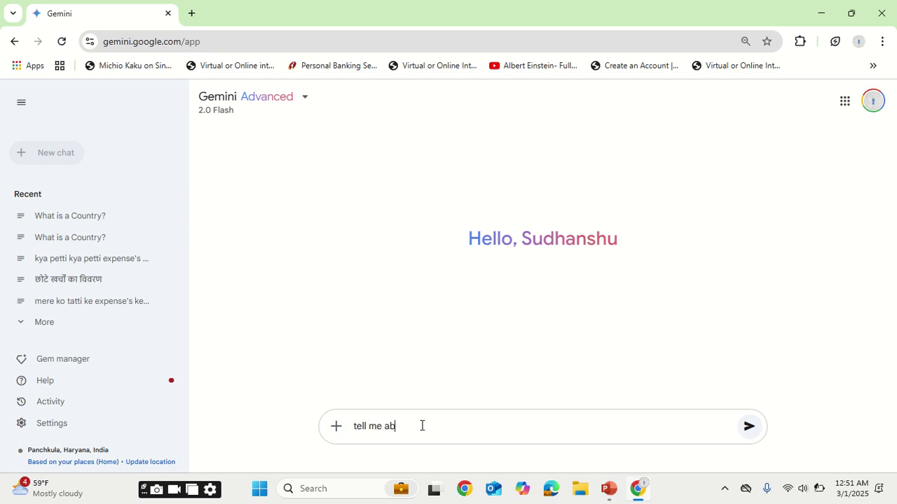
{"action": "type", "text": "out my country"}
{"action": "key", "text": "Return"}
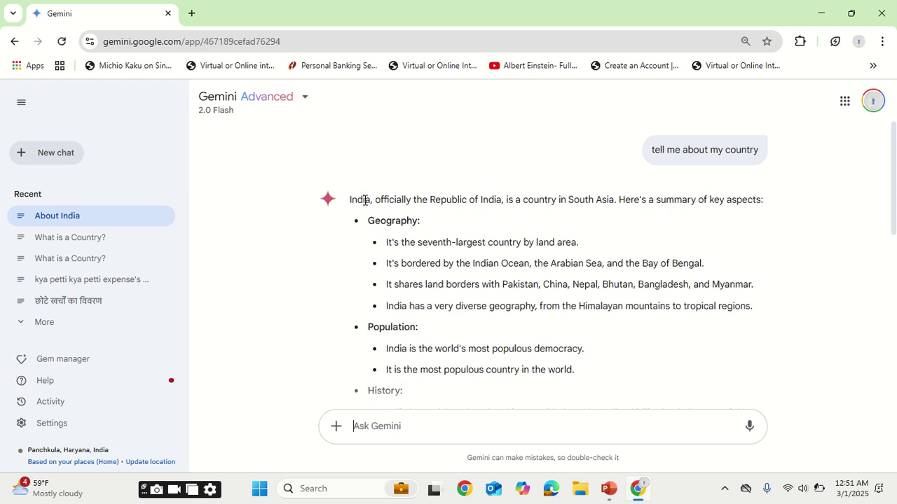
Step: Delete all existing saved info entries from Settings > Saved info
{"action": "left_click", "coordinate": [70, 153]}
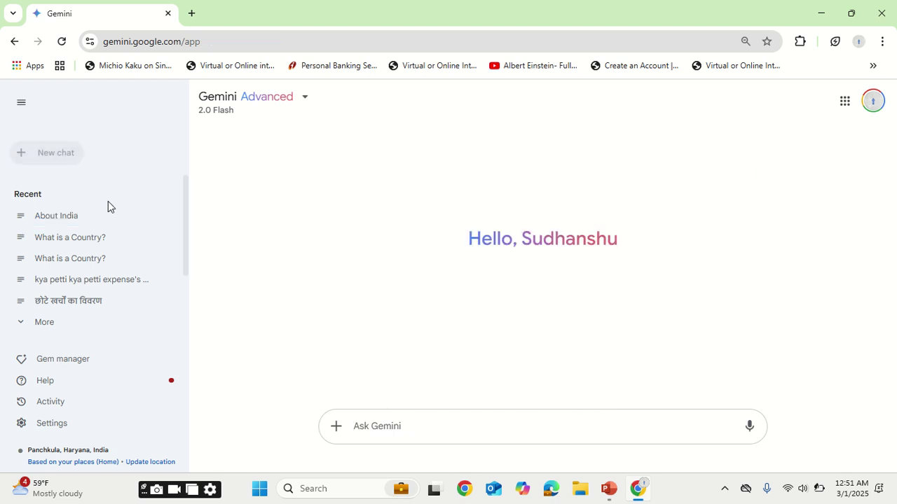
{"action": "left_click", "coordinate": [74, 423]}
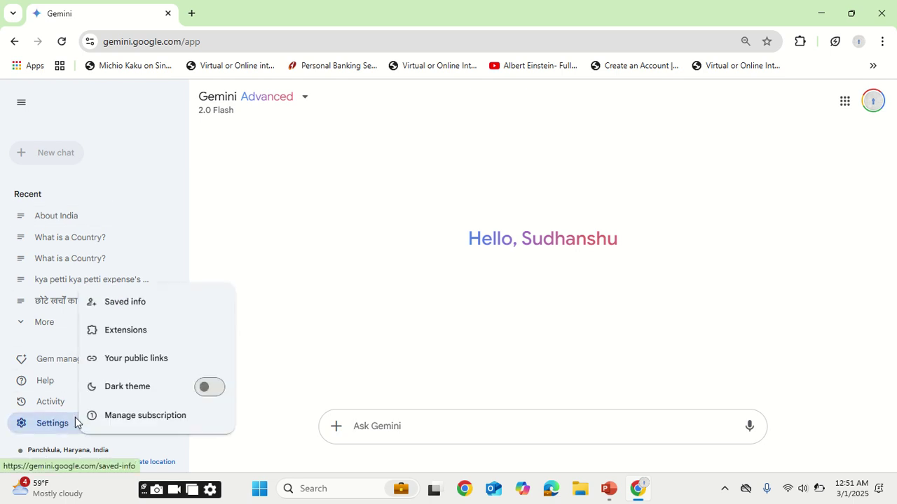
{"action": "left_click", "coordinate": [150, 307]}
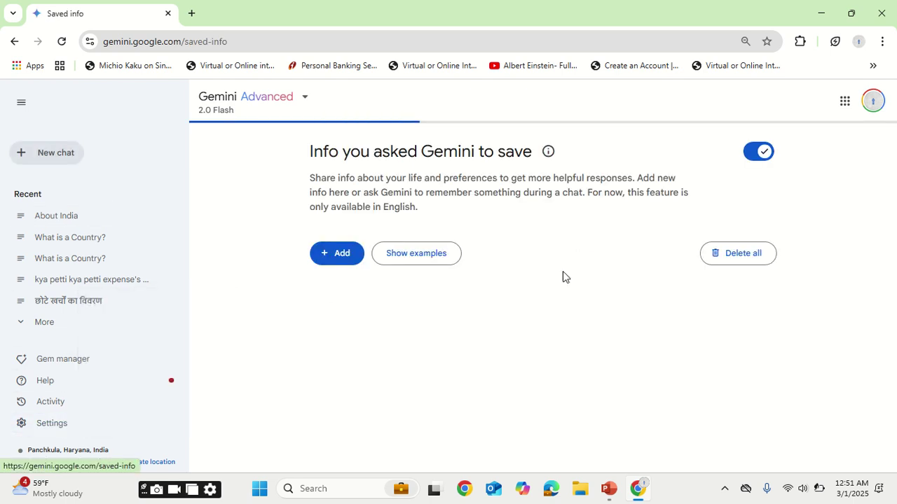
{"action": "left_click", "coordinate": [713, 257]}
{"action": "left_click", "coordinate": [536, 319]}
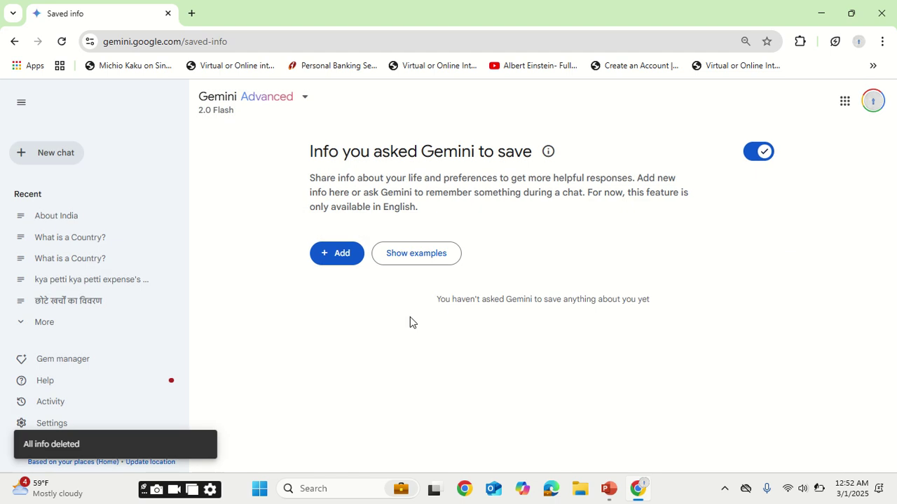
Step: Add and submit the saved info 'My country is Australia'
{"action": "left_click", "coordinate": [332, 258]}
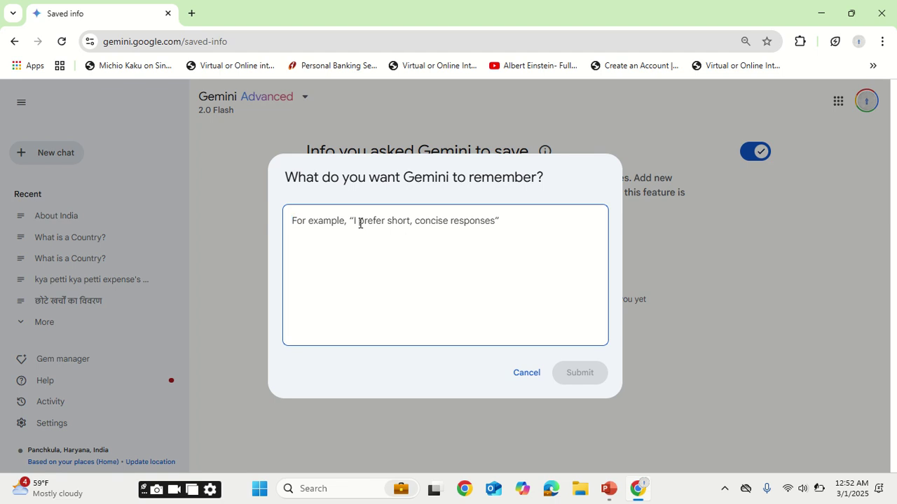
{"action": "type", "text": "My country is "}
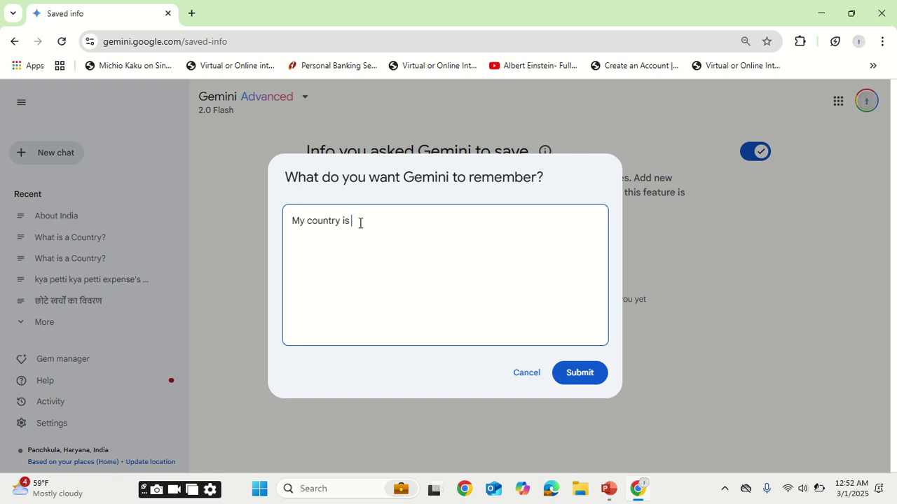
{"action": "type", "text": "Australia"}
{"action": "left_click", "coordinate": [573, 370]}
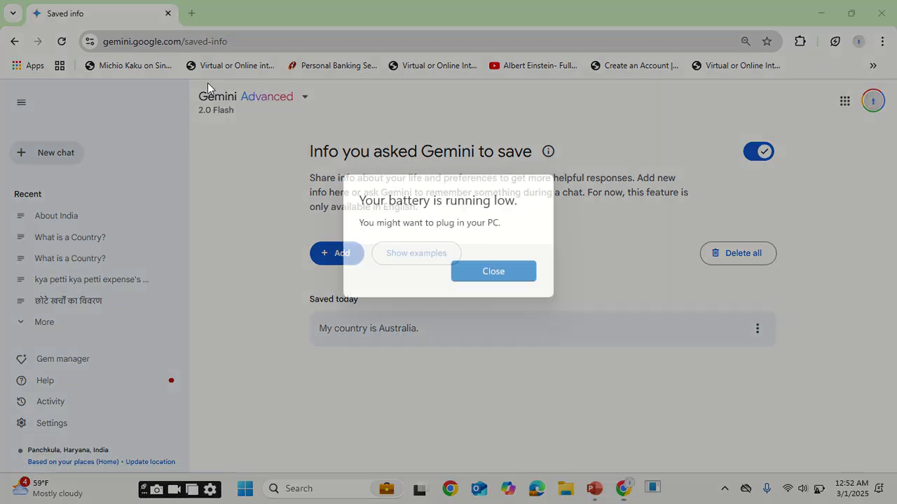
Step: Ask 'tell me about my country' in a new chat and review the Australia summary
{"action": "left_click", "coordinate": [510, 271]}
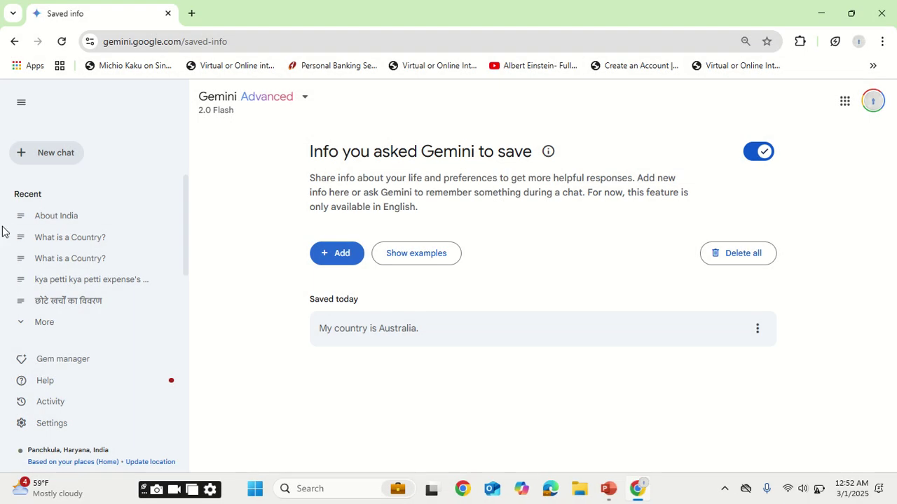
{"action": "left_click", "coordinate": [52, 159]}
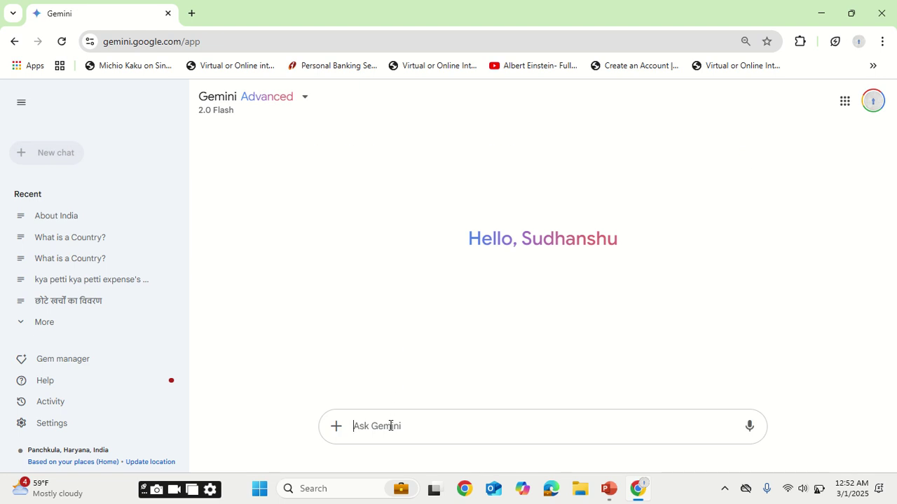
{"action": "type", "text": "tell me about my"}
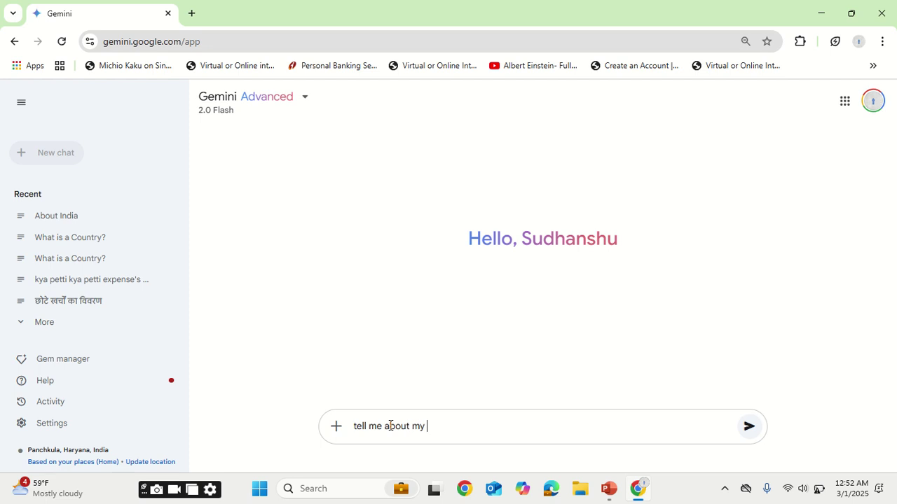
{"action": "type", "text": " country"}
{"action": "key", "text": "Return"}
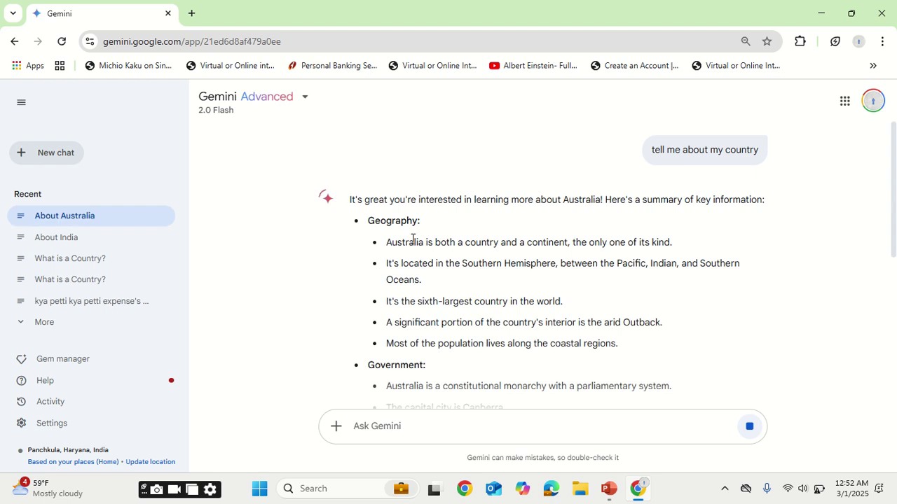
{"action": "left_click_drag", "start_coordinate": [401, 242], "coordinate": [512, 242]}
{"action": "scroll", "coordinate": [527, 276], "scroll_direction": "down", "scroll_amount": 1}
{"action": "scroll", "coordinate": [527, 275], "scroll_direction": "down", "scroll_amount": 5}
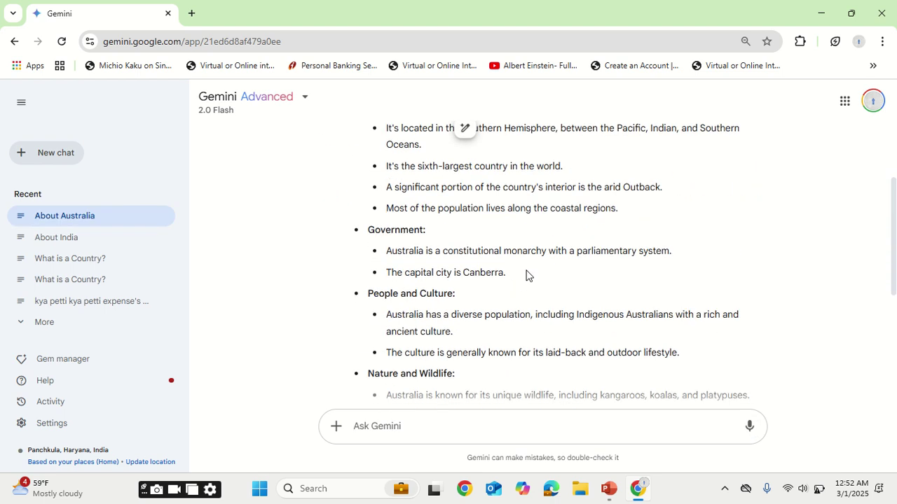
{"action": "scroll", "coordinate": [527, 275], "scroll_direction": "up", "scroll_amount": 5}
{"action": "scroll", "coordinate": [526, 275], "scroll_direction": "up", "scroll_amount": 1}
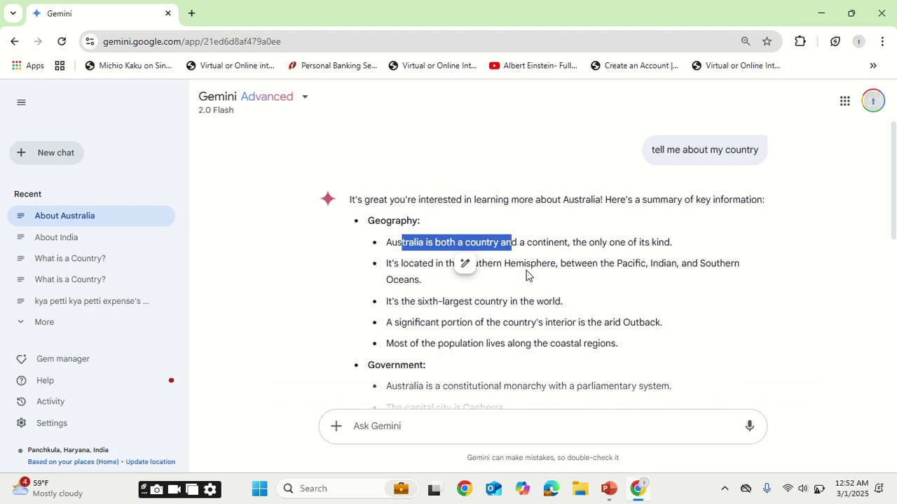